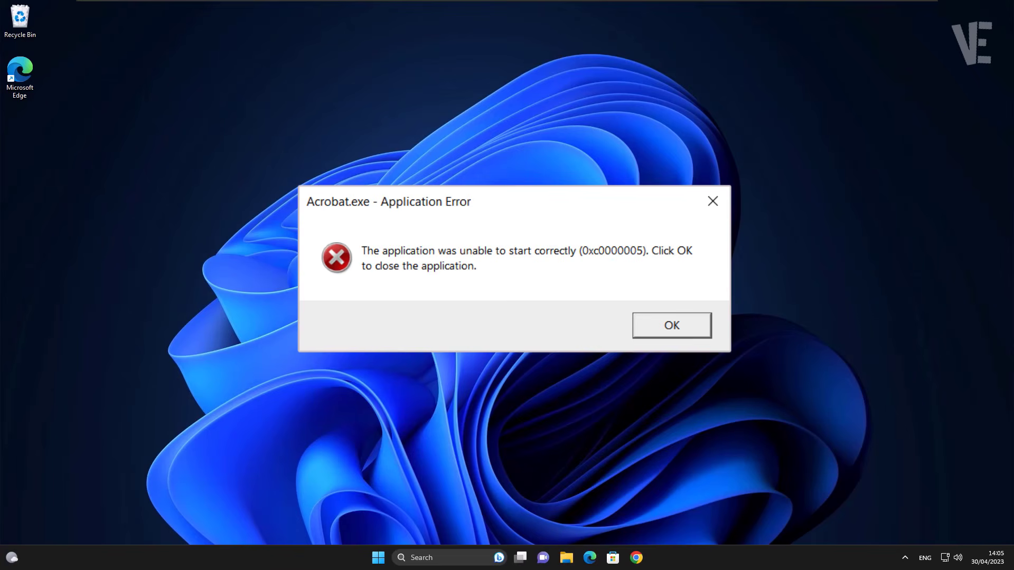
# Step: Dismiss the Acrobat.exe error and open the Windows Temp folder with the Run command temp, granting permission to access it
pyautogui.press('Return')
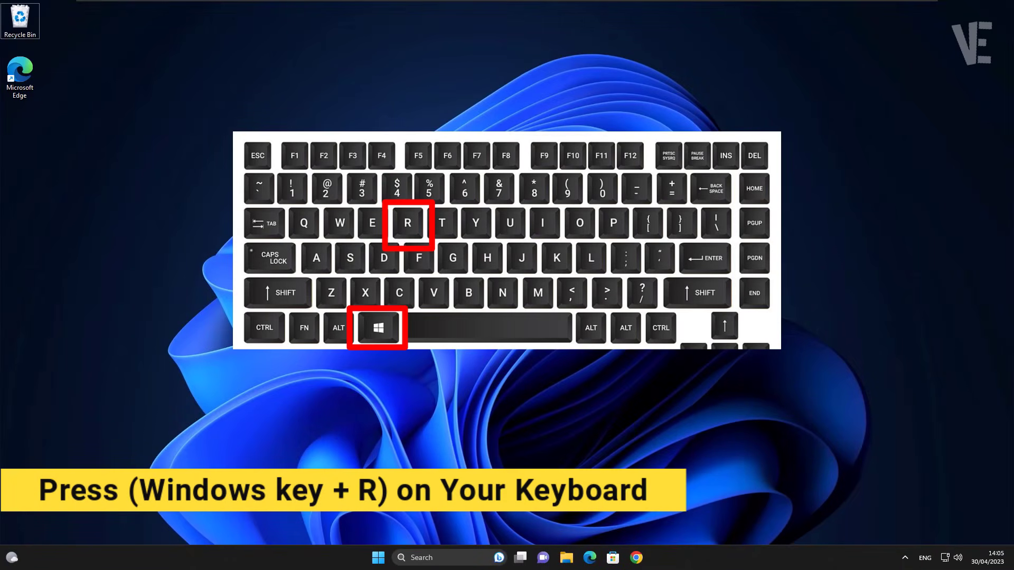
pyautogui.press('super+r')
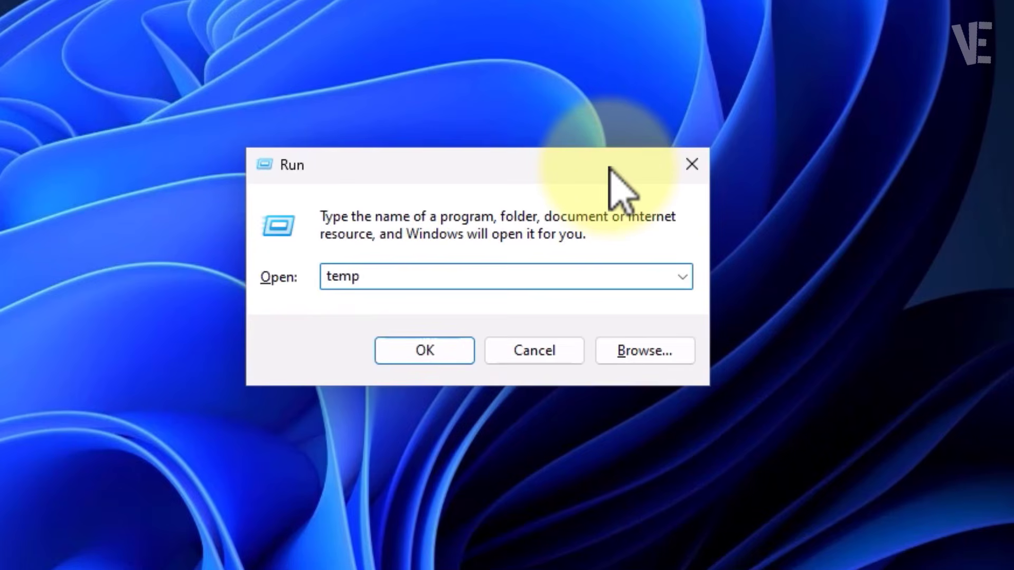
pyautogui.click(426, 352)
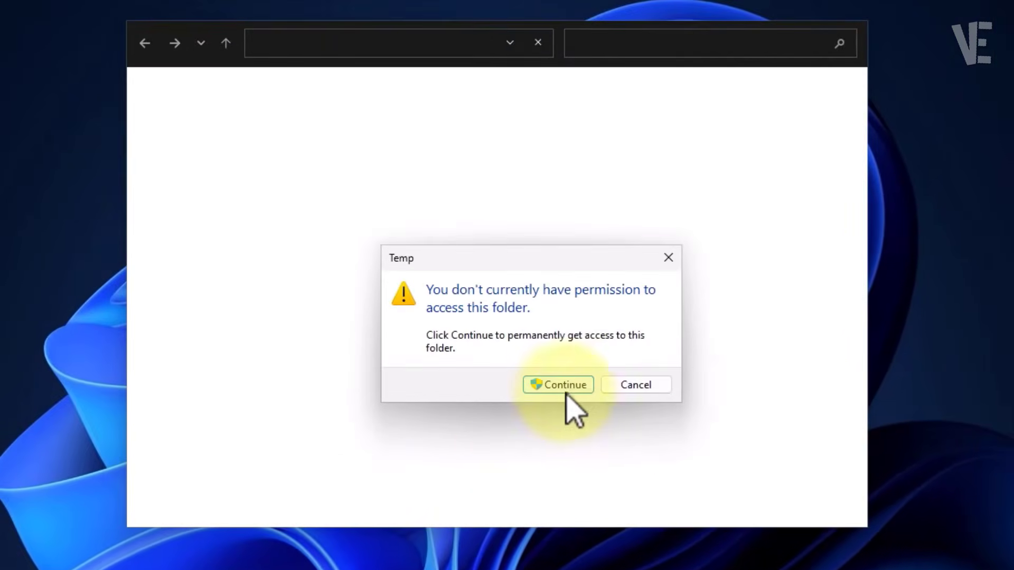
pyautogui.click(553, 385)
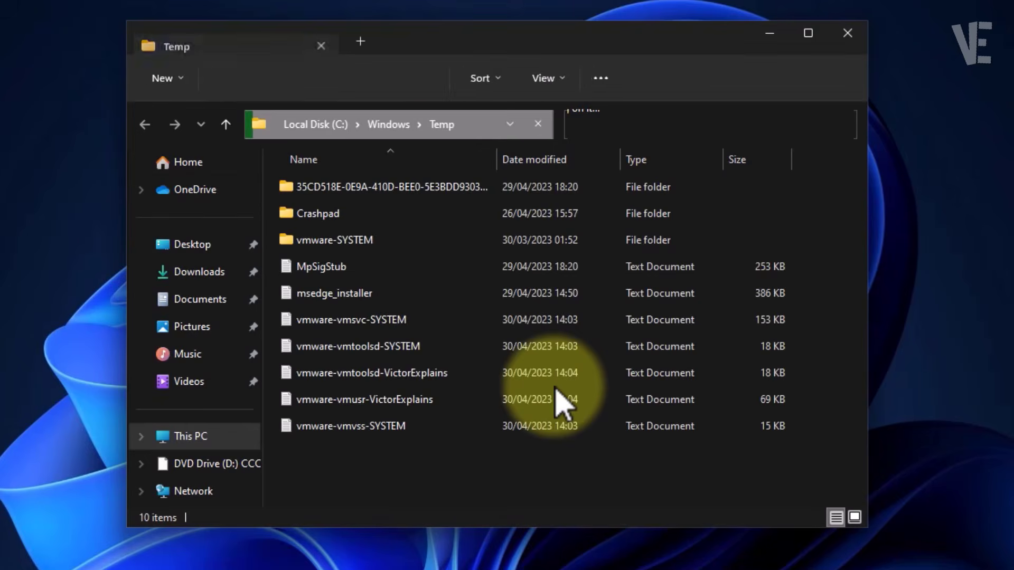
# Step: Delete all items in the Windows Temp folder with administrator permission, skip all files in use, and close the folder
pyautogui.moveTo(591, 491); pyautogui.dragTo(430, 154)
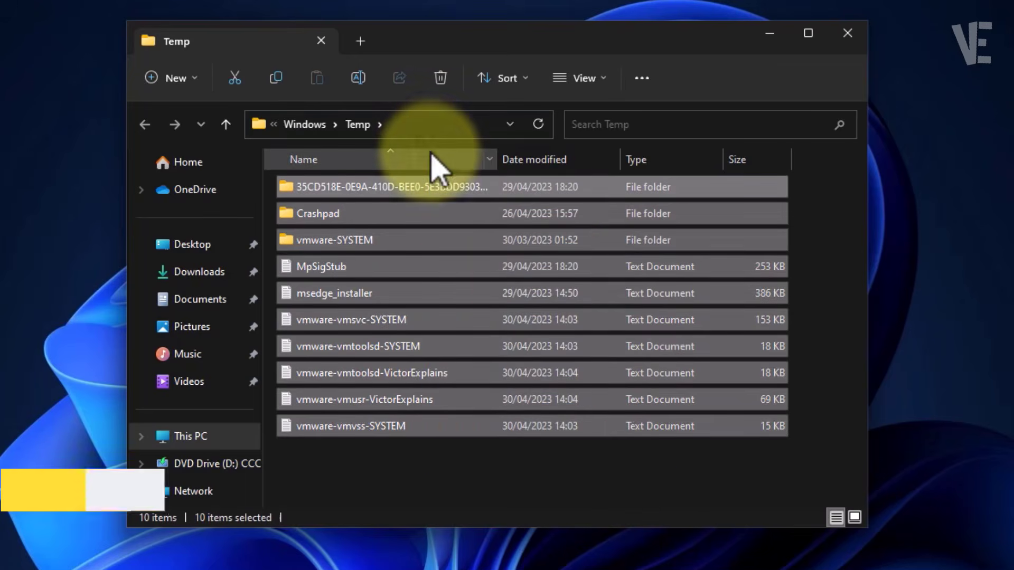
pyautogui.click(442, 78)
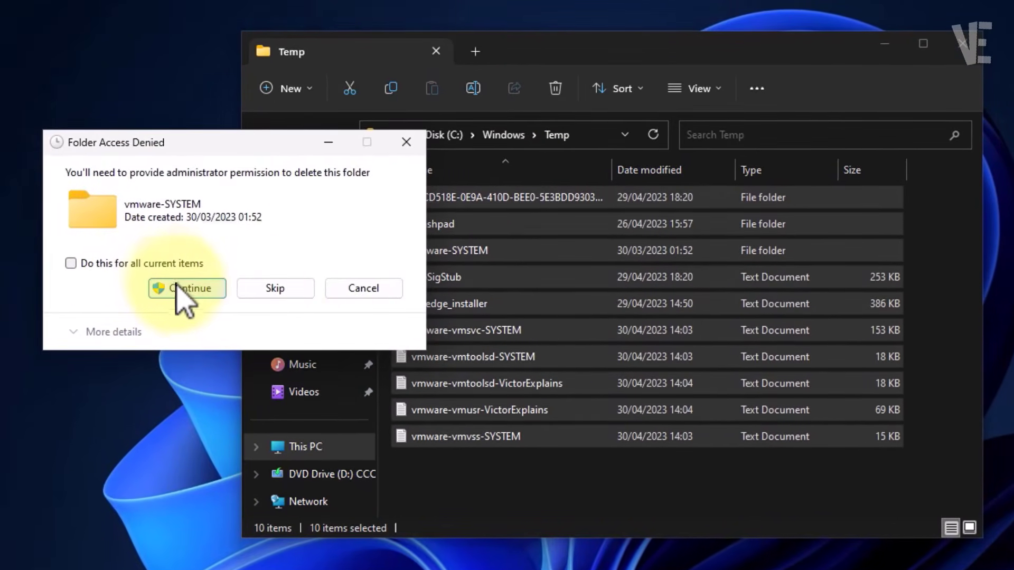
pyautogui.click(180, 288)
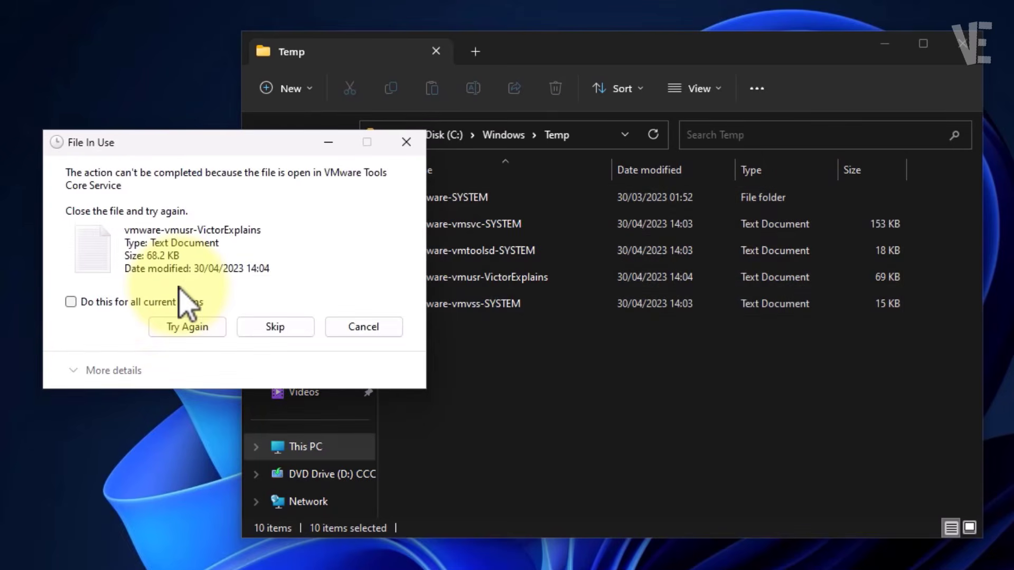
pyautogui.click(112, 300)
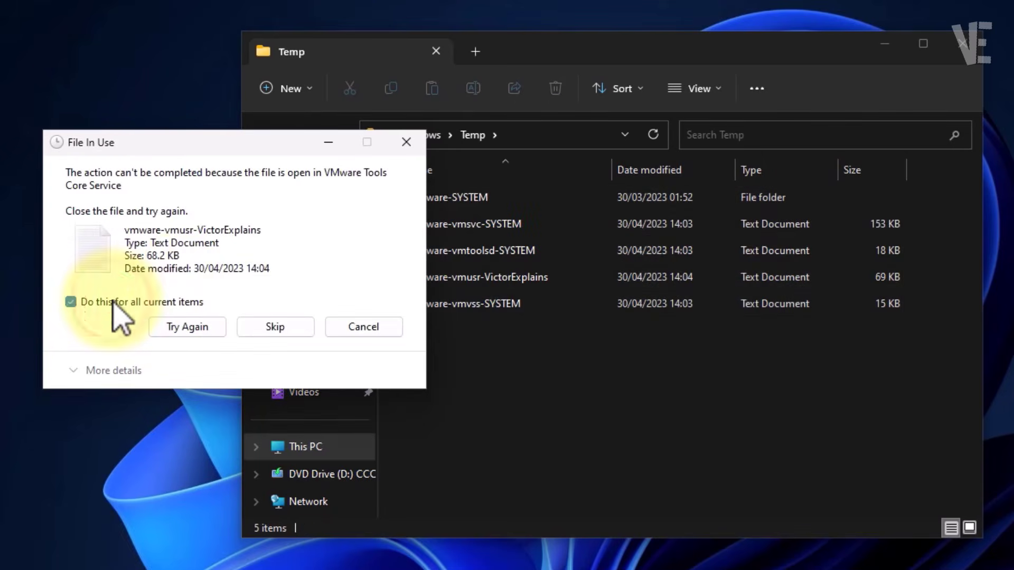
pyautogui.click(186, 327)
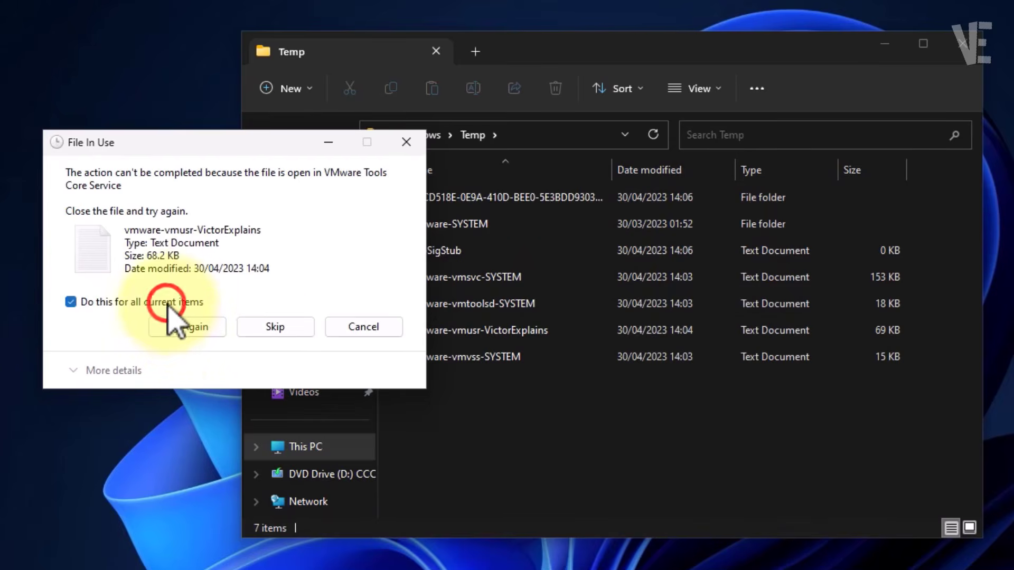
pyautogui.click(275, 327)
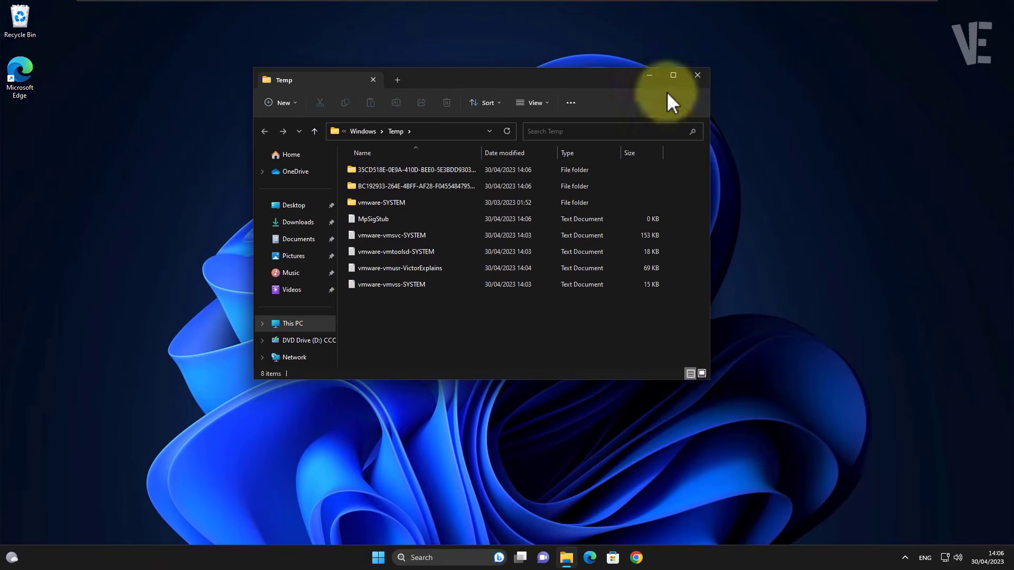
pyautogui.click(696, 77)
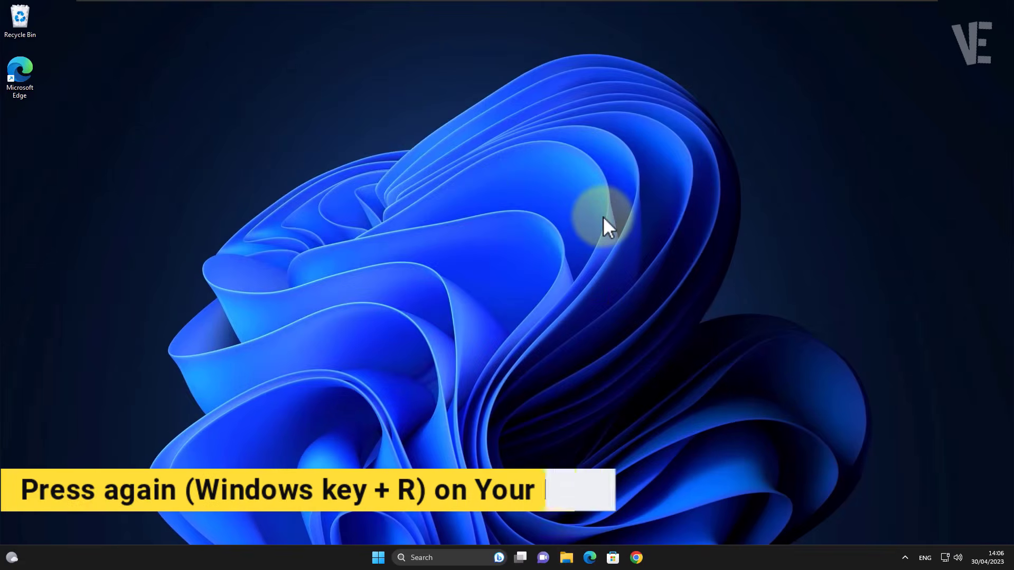
# Step: Open the user's AppData Local Temp folder with the Run command %temp%
pyautogui.press('super+r')
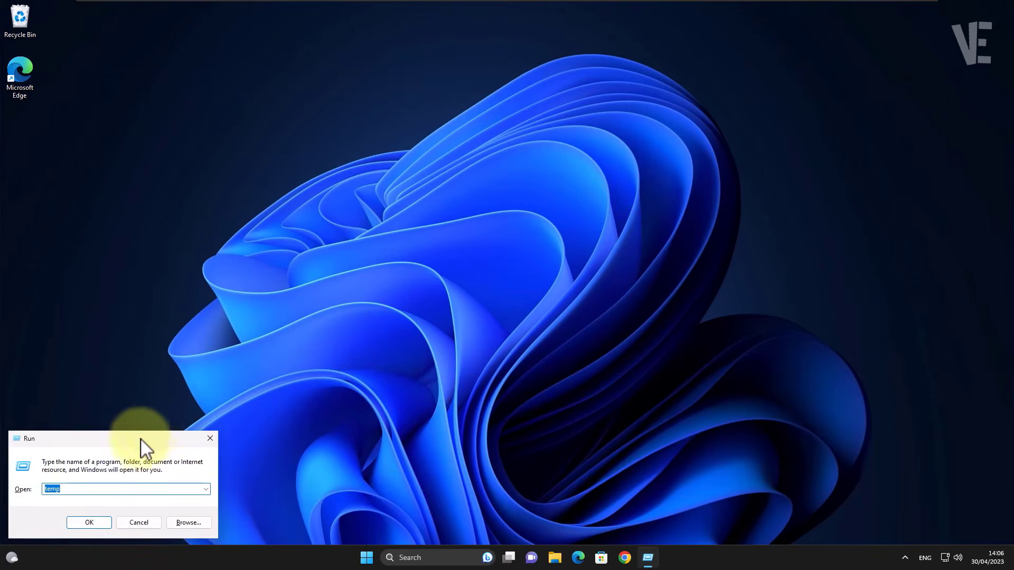
pyautogui.moveTo(141, 439); pyautogui.dragTo(534, 236)
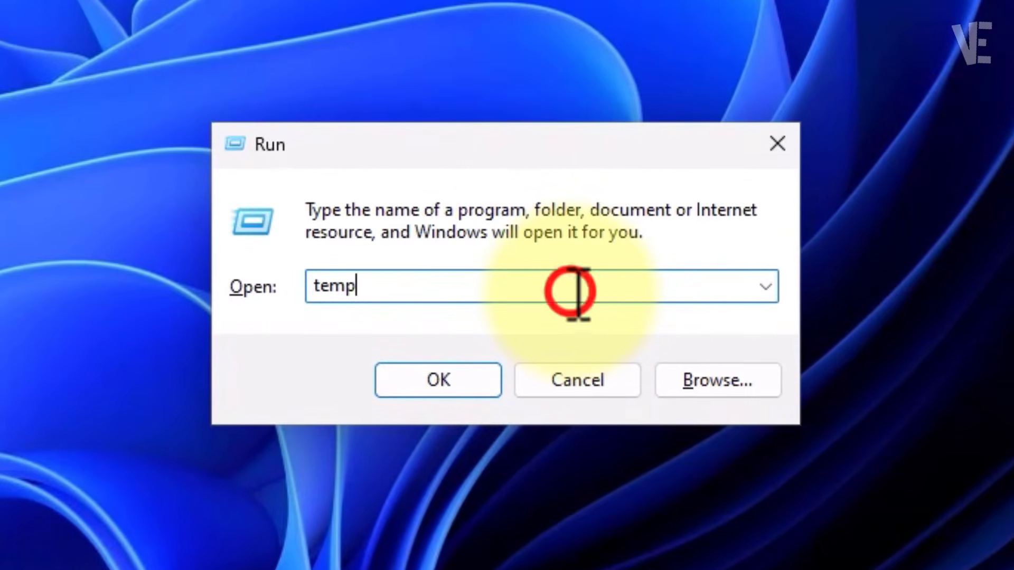
pyautogui.press('BackSpace')
pyautogui.press('BackSpace')
pyautogui.press('BackSpace')
pyautogui.press('BackSpace')
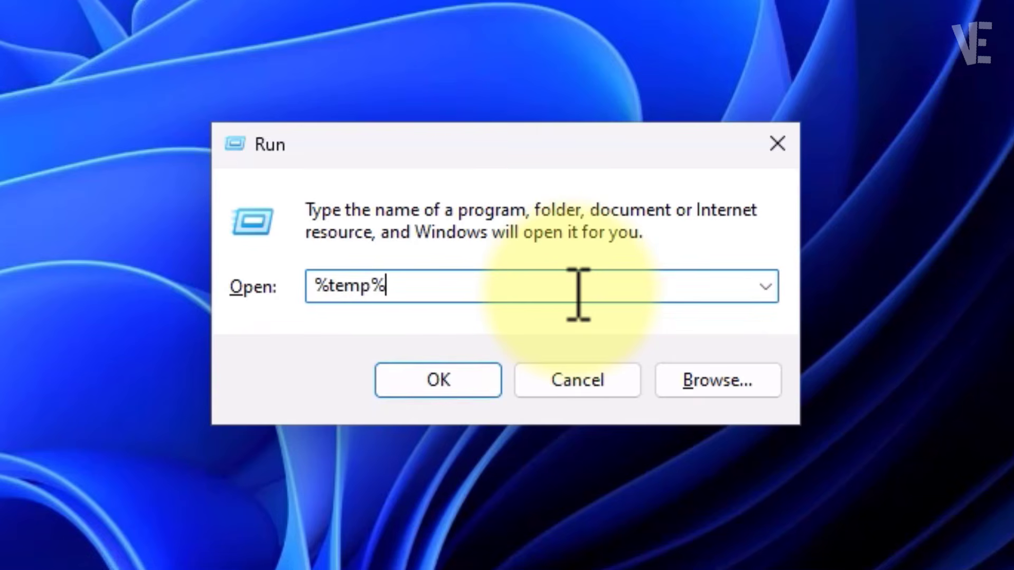
pyautogui.click(457, 383)
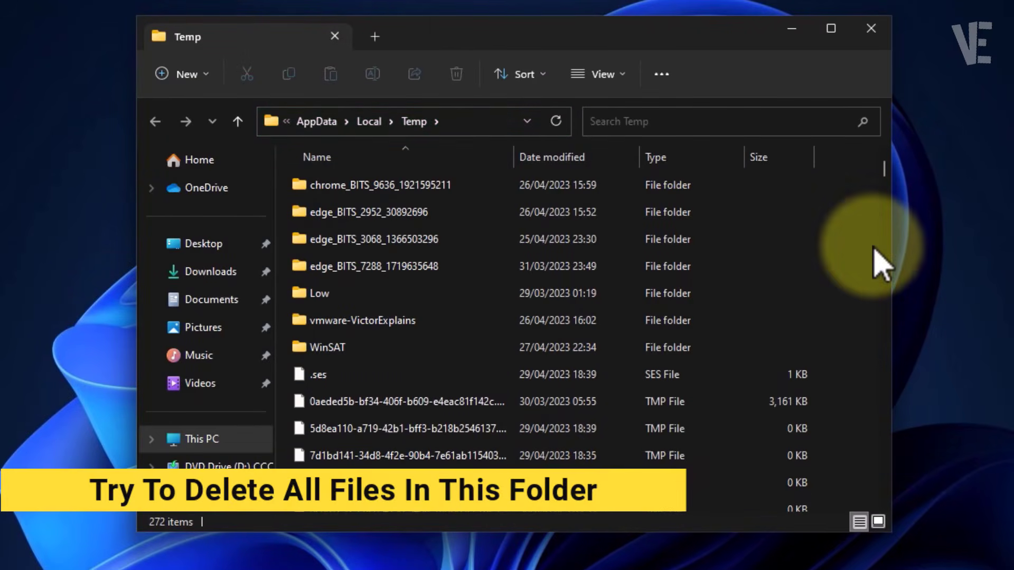
# Step: Delete everything in the AppData Local Temp folder with administrator permission, skip all files in use, and close the folder
pyautogui.click(863, 182)
pyautogui.hotkey('ctrl', 'a')
pyautogui.scroll(-15, 576, 339)
pyautogui.scroll(-10, 575, 338)
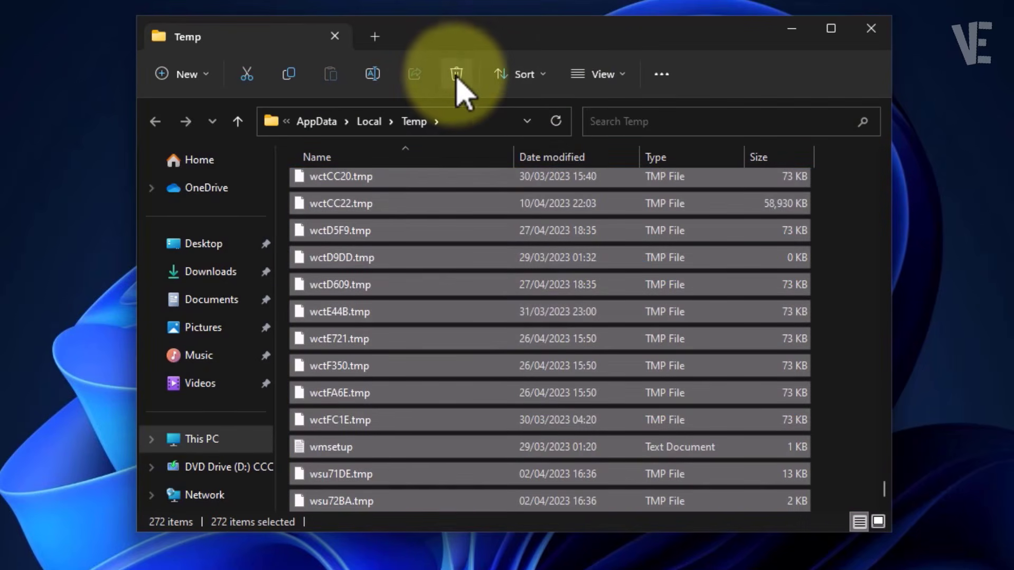
pyautogui.click(457, 77)
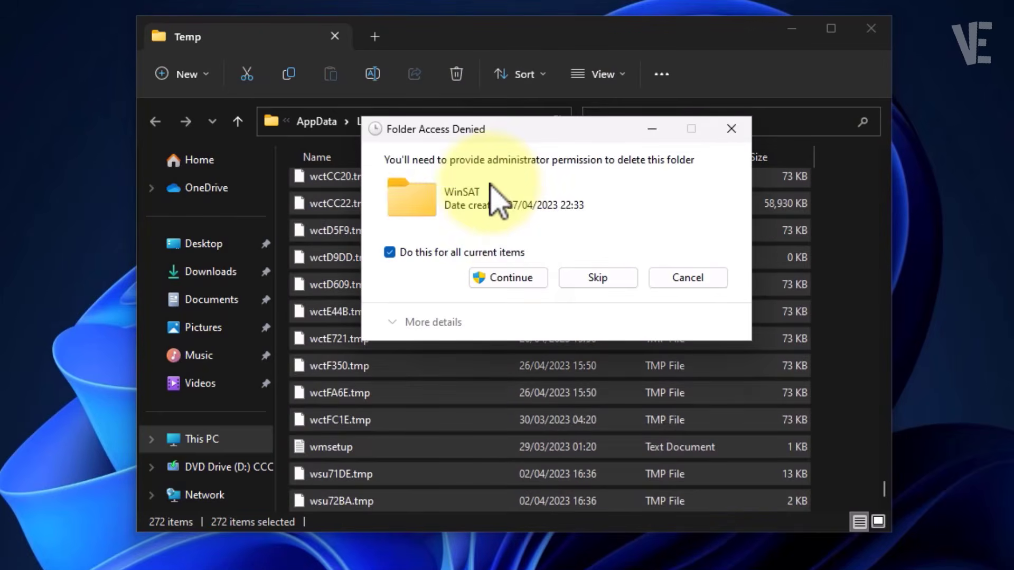
pyautogui.click(504, 278)
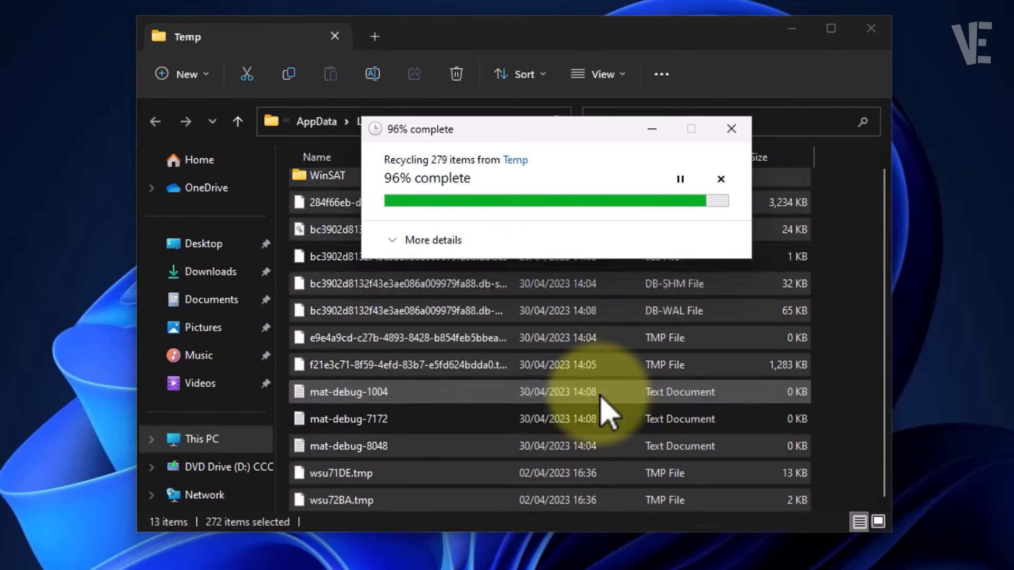
pyautogui.click(475, 277)
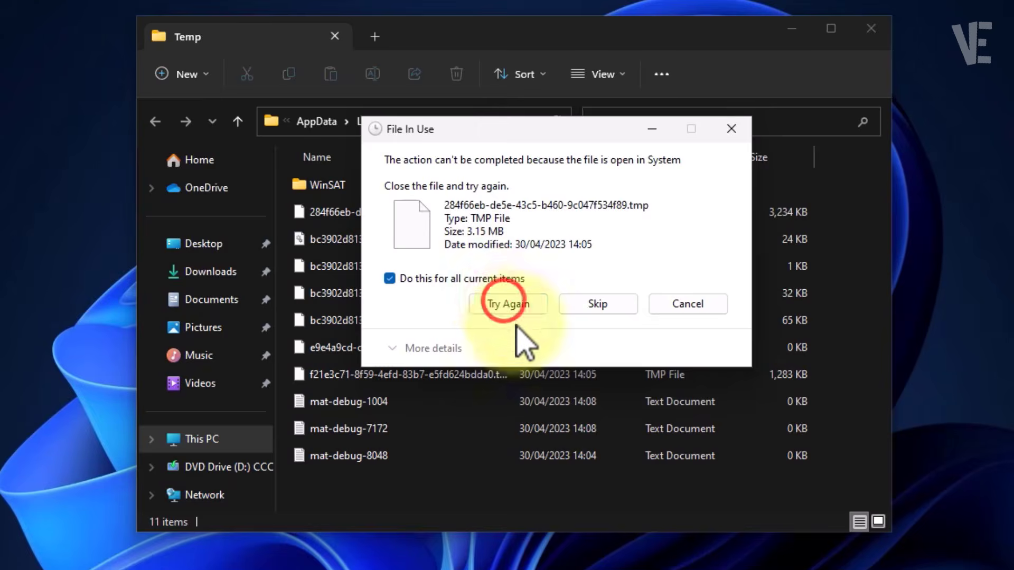
pyautogui.click(504, 303)
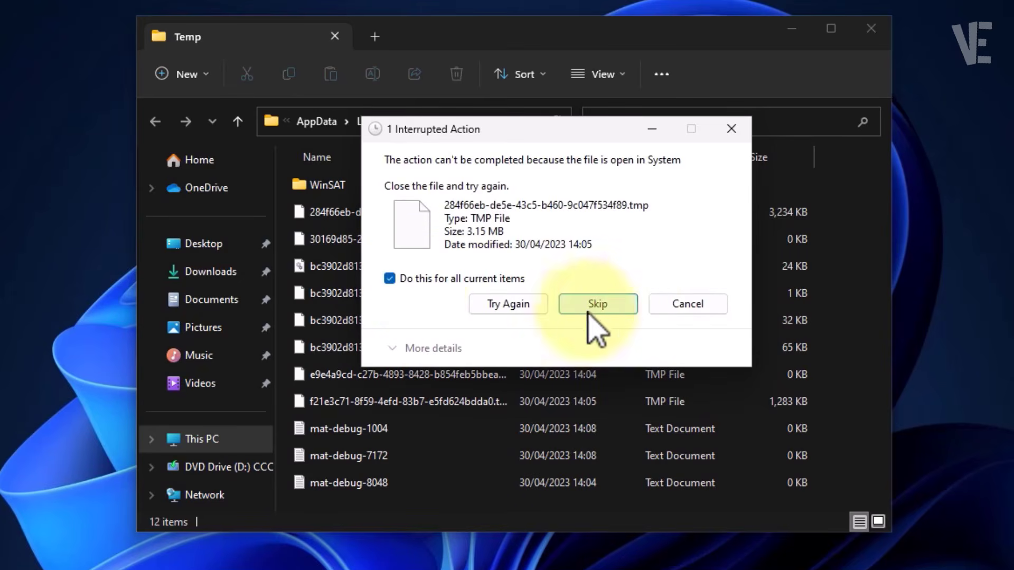
pyautogui.click(597, 304)
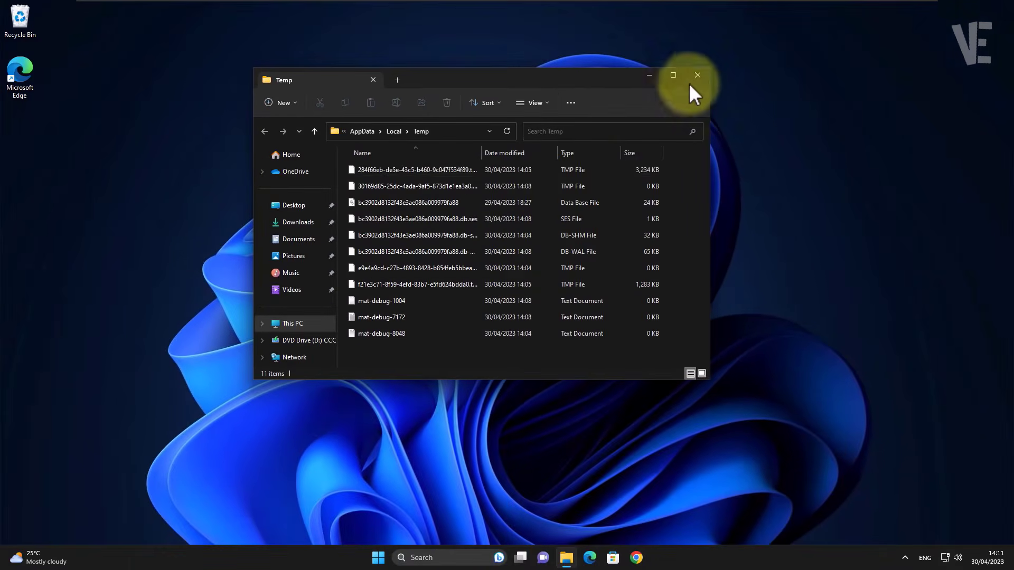
pyautogui.click(696, 78)
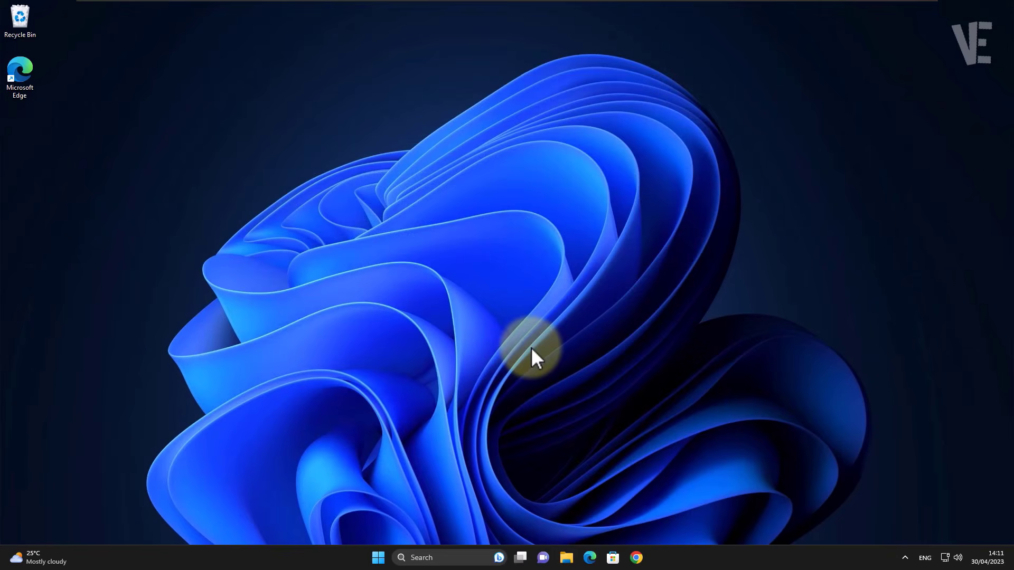
# Step: Open the Windows Prefetch folder with the Run command prefetch, granting permission to access it
pyautogui.press('super+r')
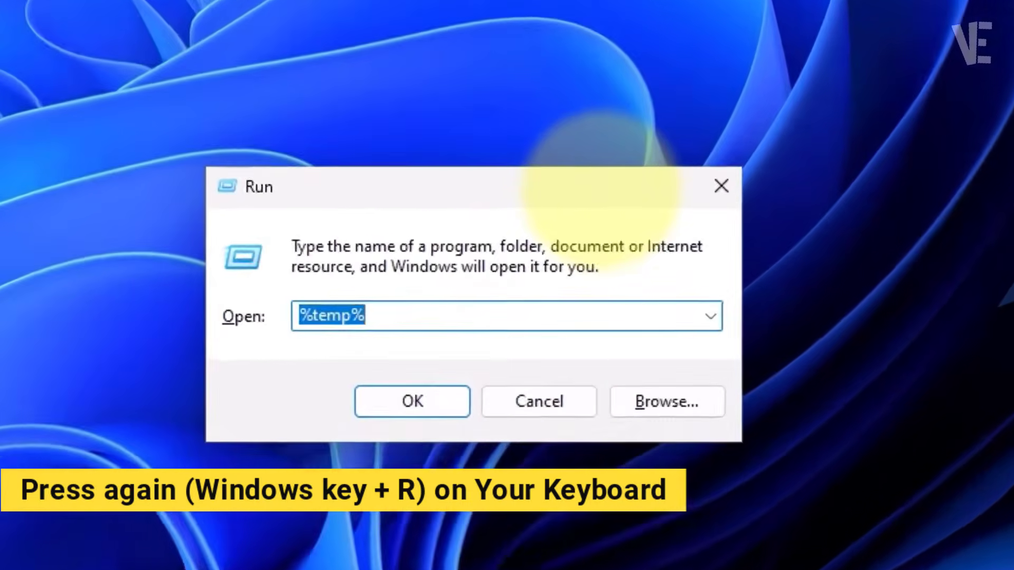
pyautogui.write('prefetch')
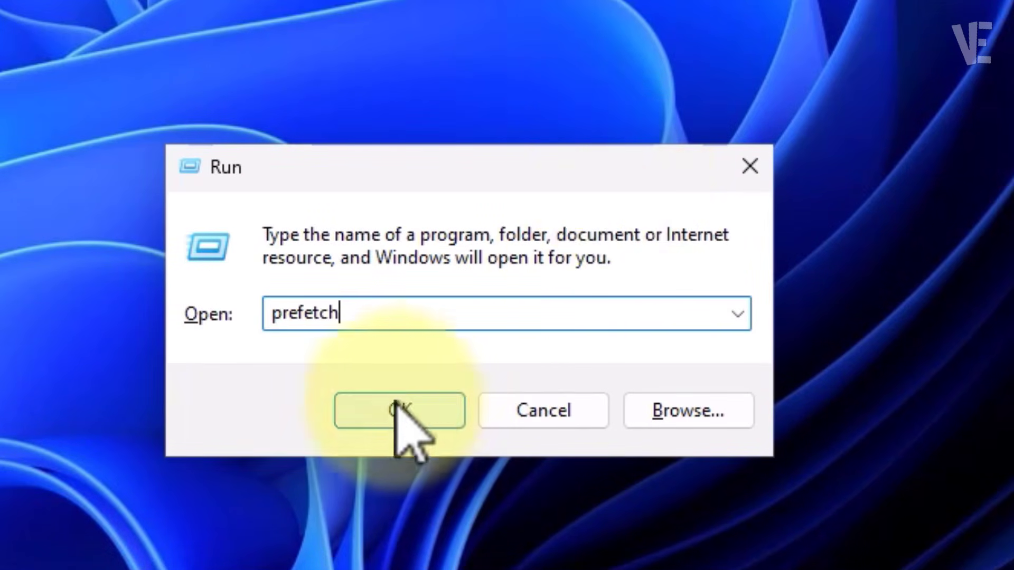
pyautogui.click(409, 418)
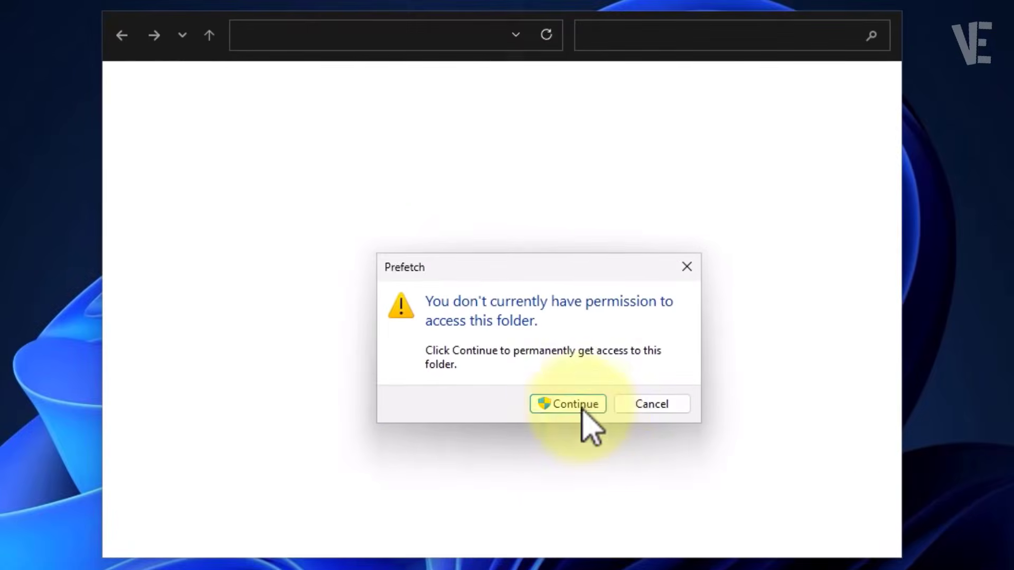
pyautogui.click(569, 402)
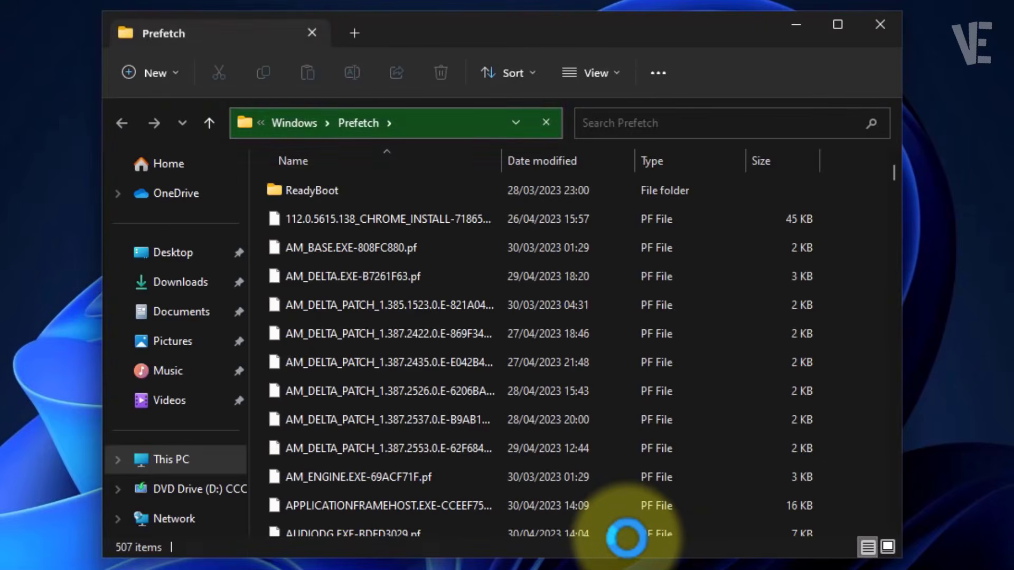
# Step: Delete all items in the Prefetch folder, skip every file in use, and close the folder
pyautogui.moveTo(871, 200); pyautogui.dragTo(267, 534)
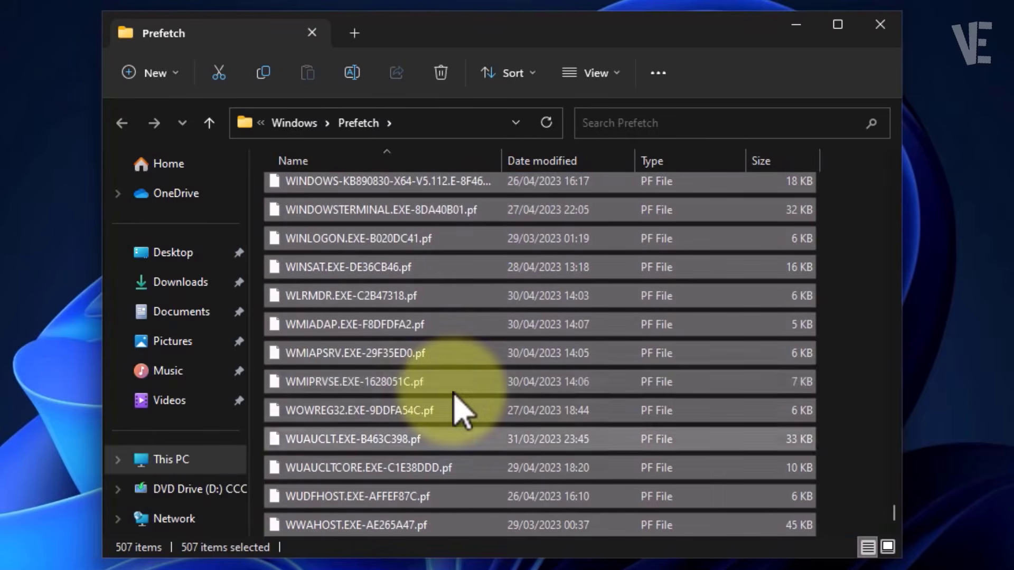
pyautogui.click(442, 74)
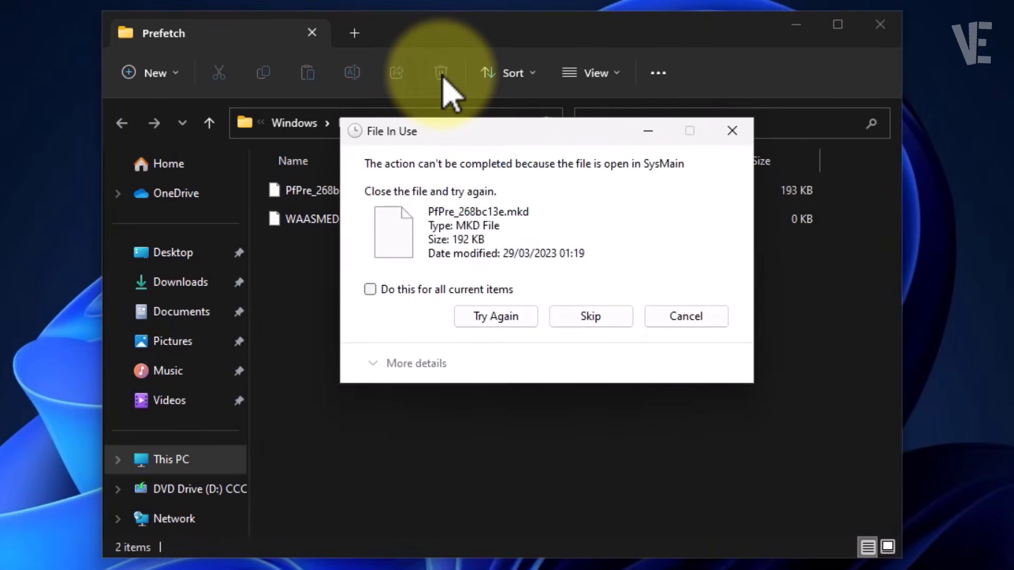
pyautogui.click(485, 288)
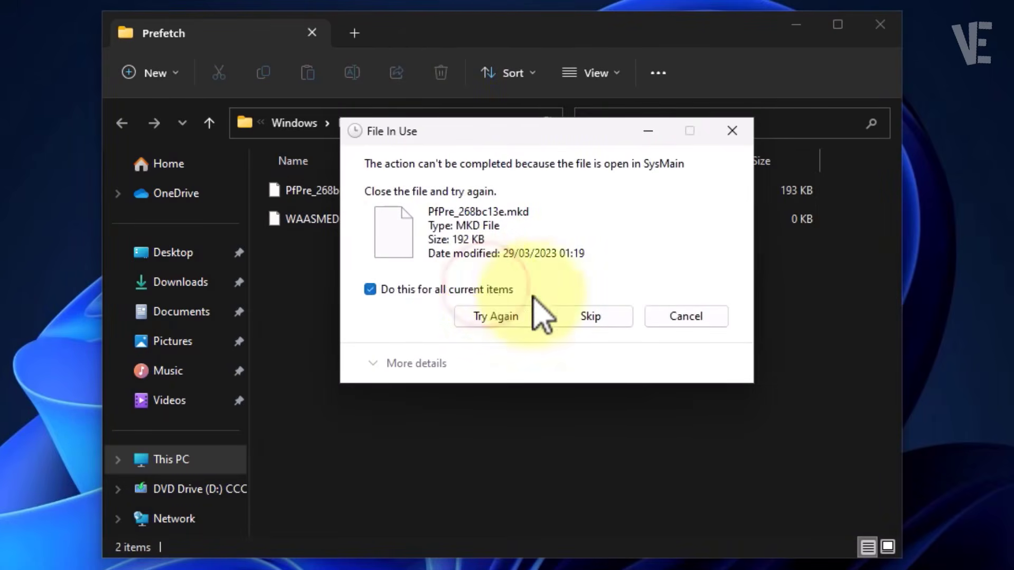
pyautogui.click(595, 317)
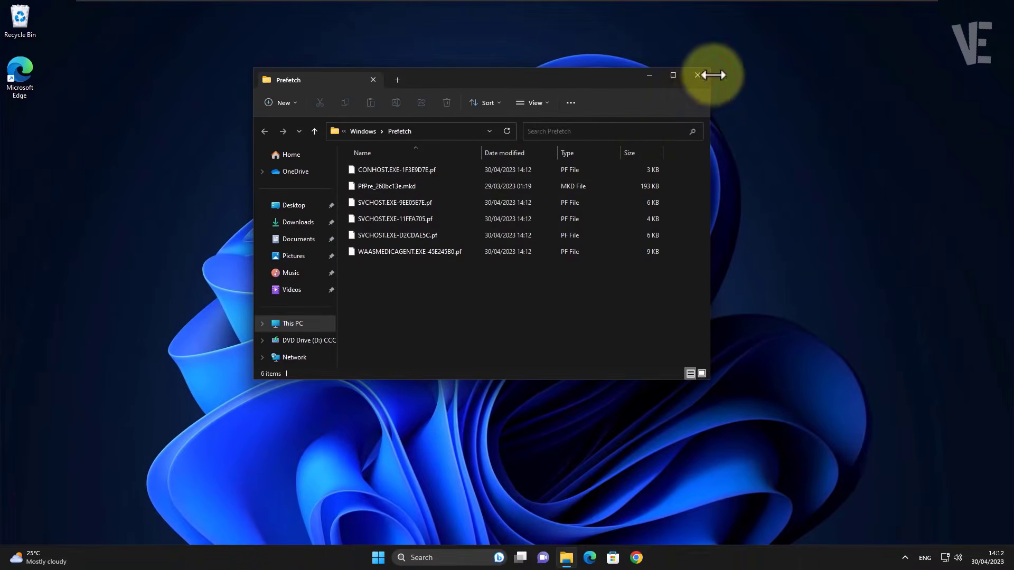
pyautogui.click(705, 74)
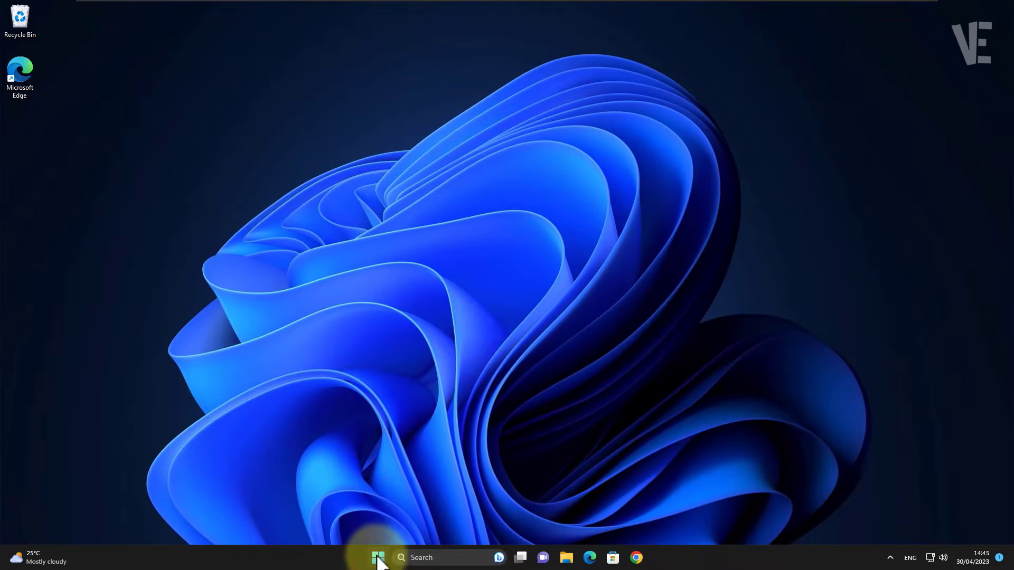
# Step: Search Windows for rstrui and launch the System Restore wizard
pyautogui.click(378, 558)
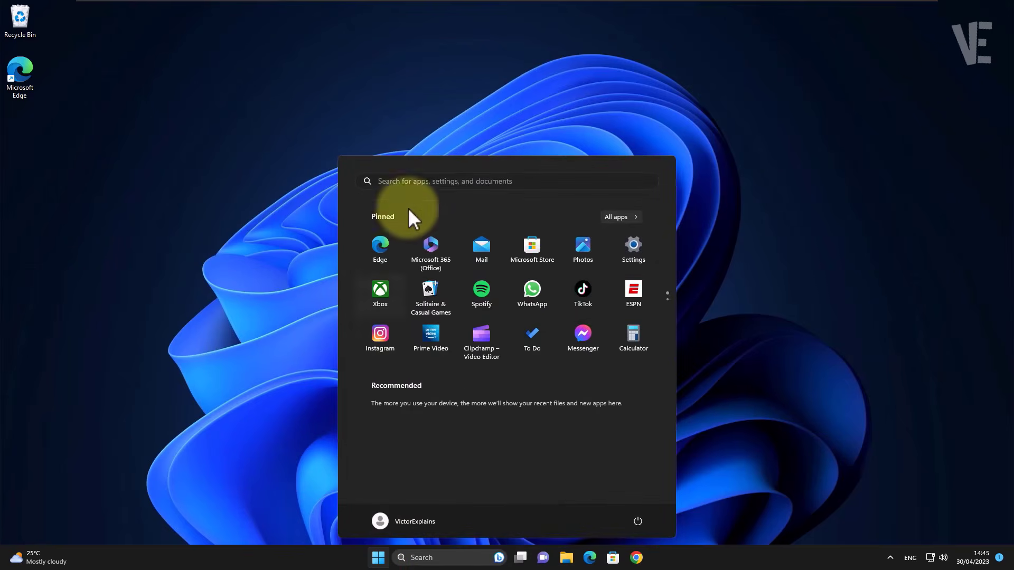
pyautogui.click(409, 182)
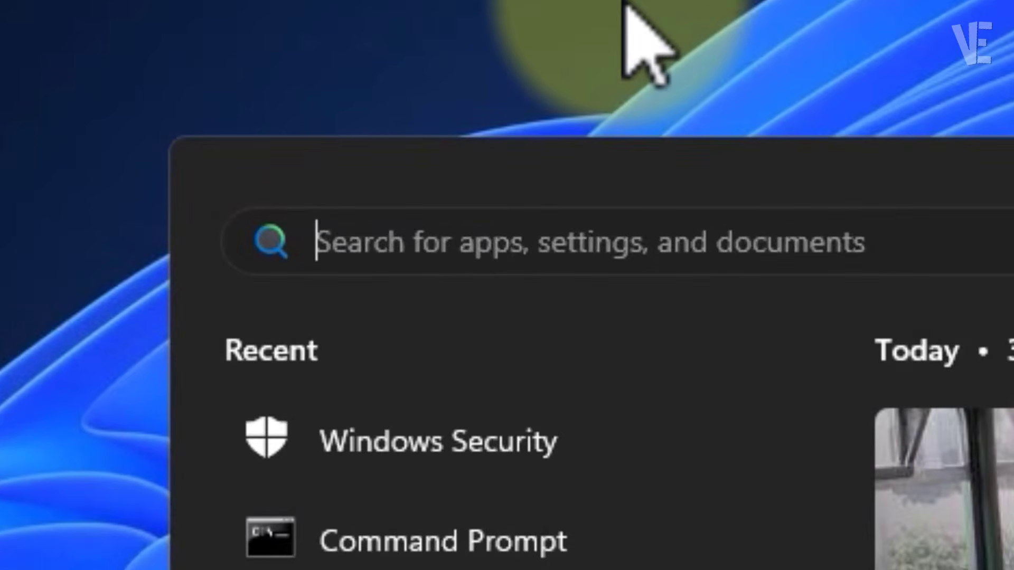
pyautogui.write('rstrui')
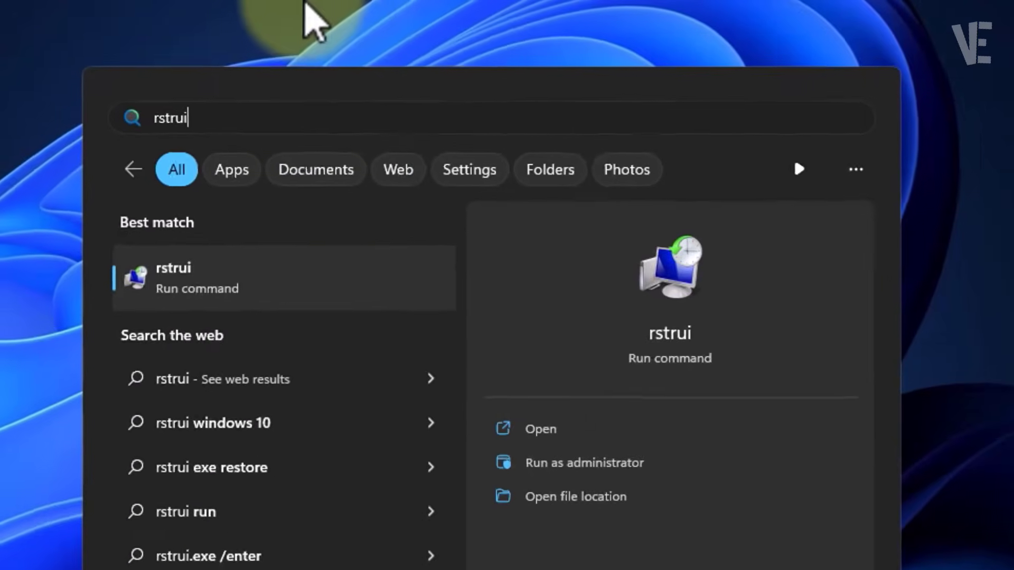
pyautogui.click(564, 445)
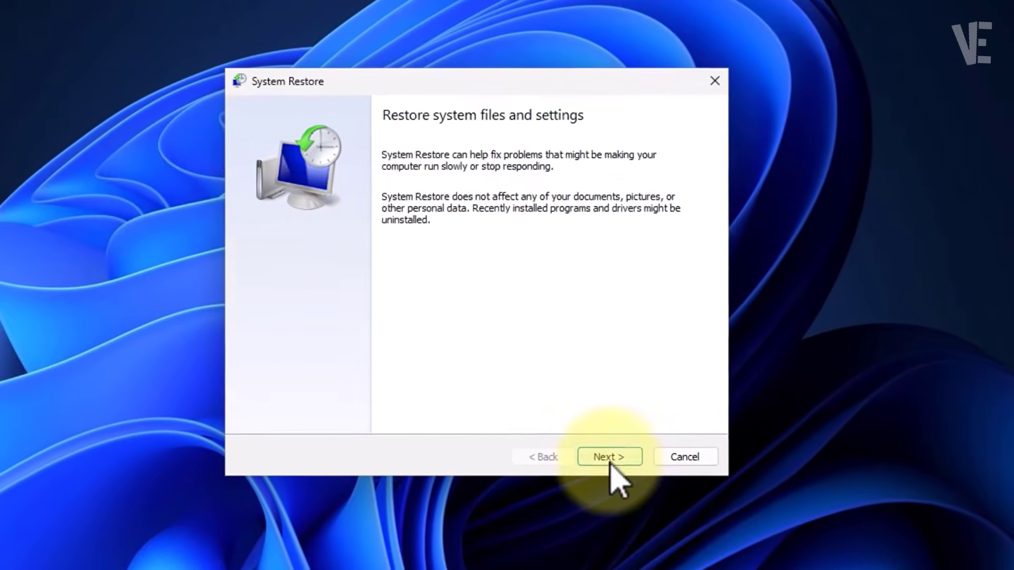
# Step: Restore the computer to the manual restore point All Ok from 30/04/2023 14:46:28 and confirm that System Restore may start
pyautogui.click(611, 458)
pyautogui.click(434, 227)
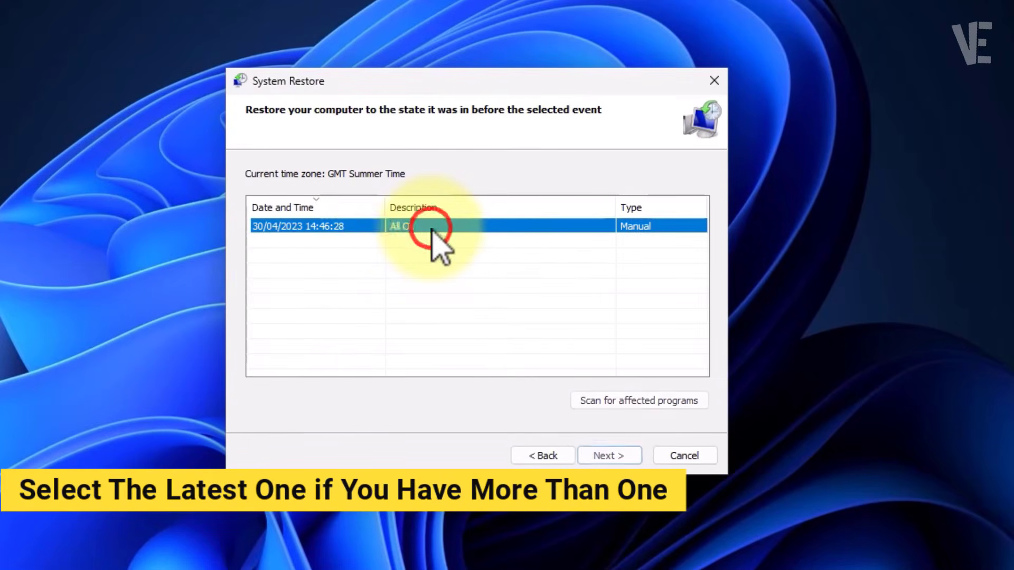
pyautogui.click(618, 457)
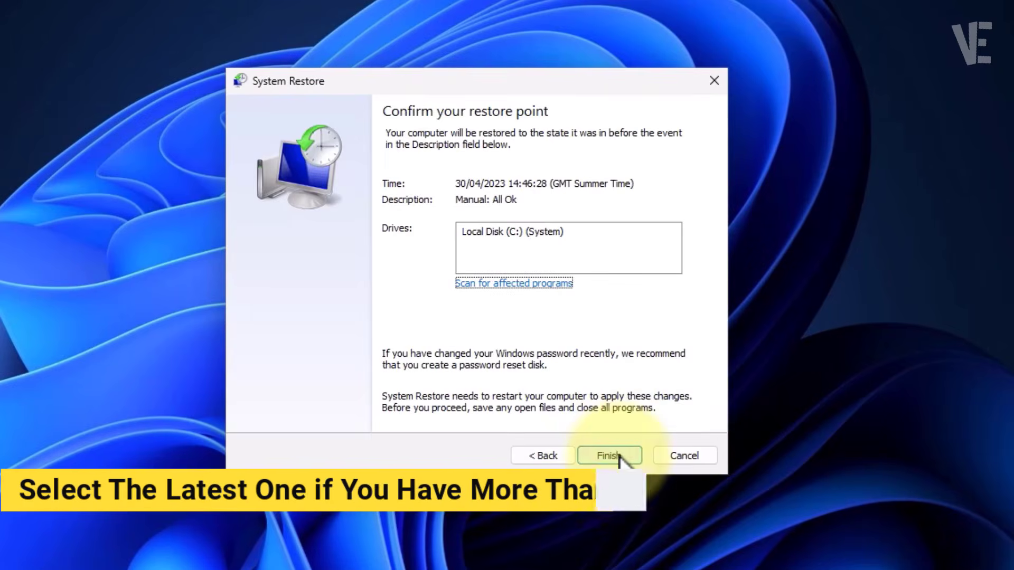
pyautogui.click(617, 459)
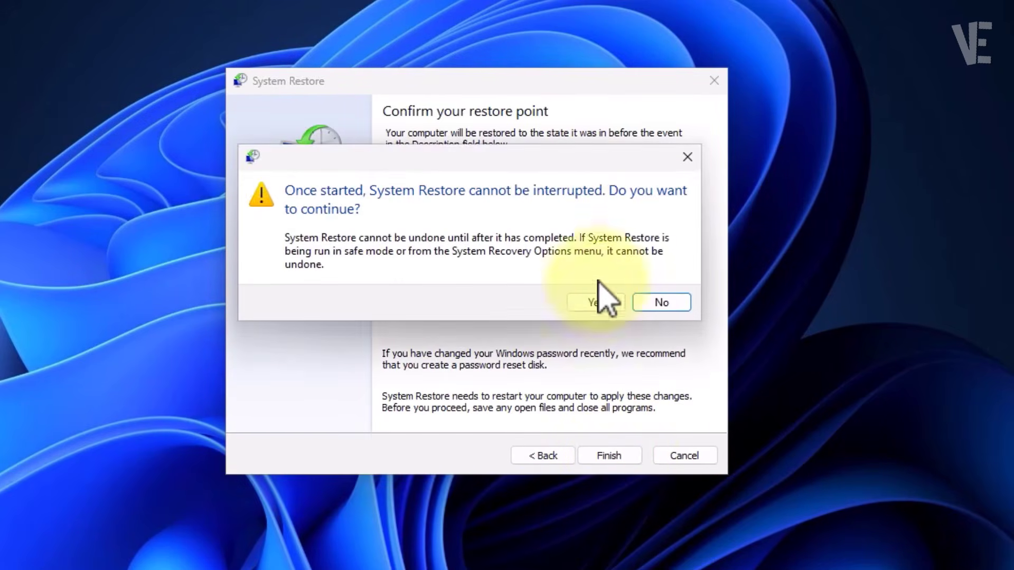
pyautogui.click(591, 305)
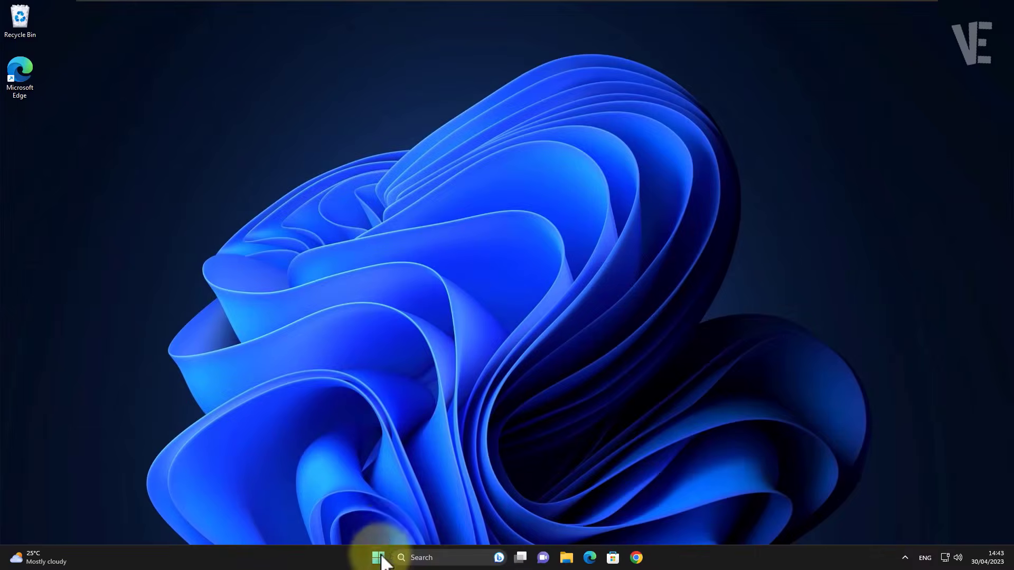
# Step: Search Windows for windows security and open the Windows Security app
pyautogui.click(379, 557)
pyautogui.click(493, 180)
pyautogui.write('windows')
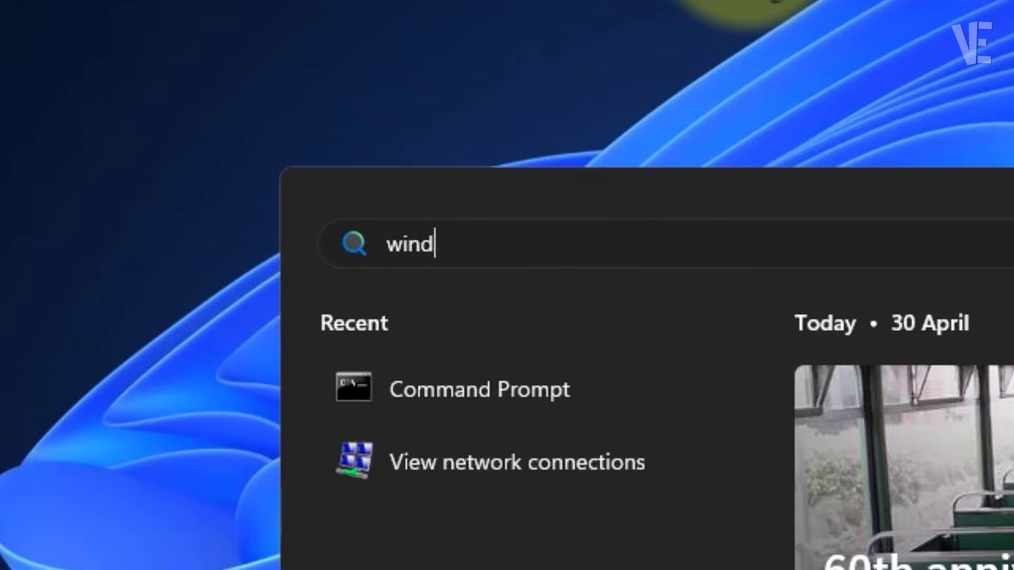
pyautogui.write(' security')
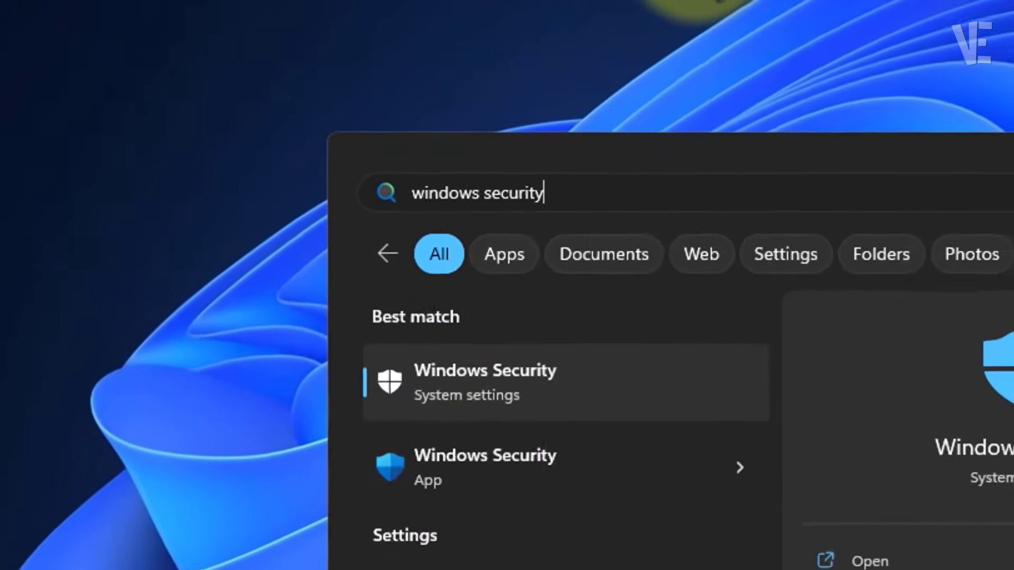
pyautogui.click(539, 359)
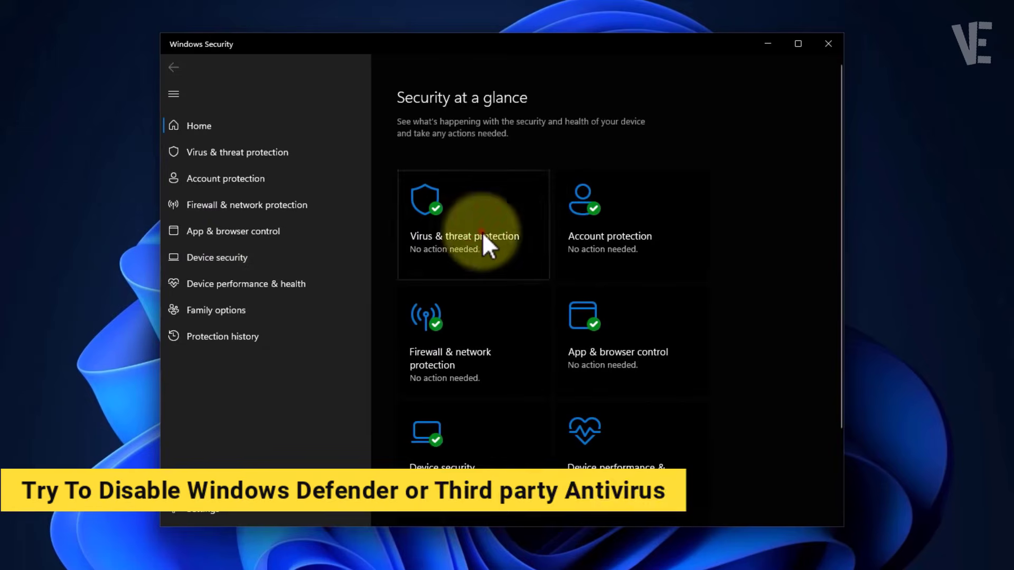
# Step: Open the Virus & threat protection settings that contain the real-time protection switch
pyautogui.click(483, 235)
pyautogui.scroll(-3, 432, 264)
pyautogui.click(431, 263)
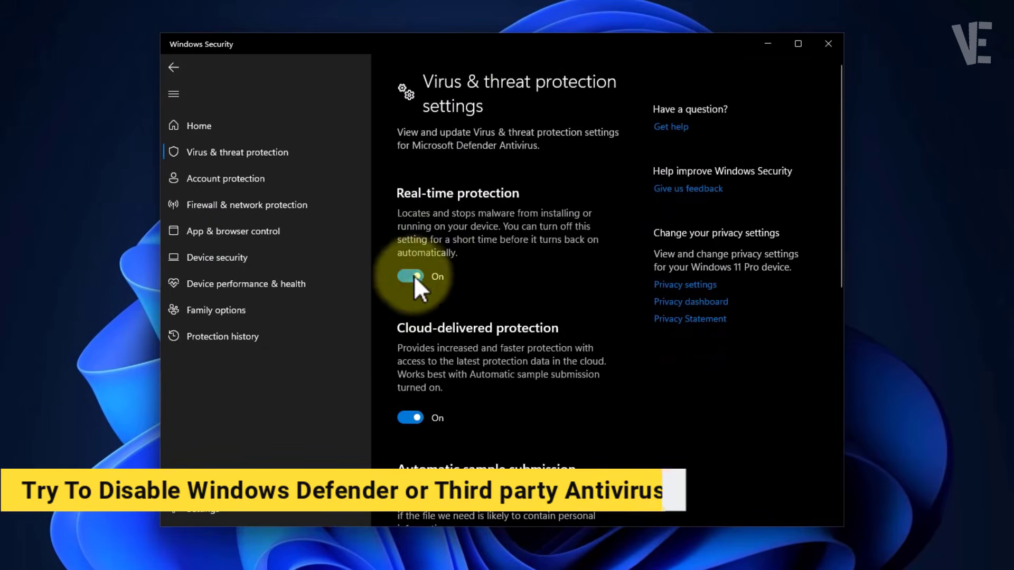
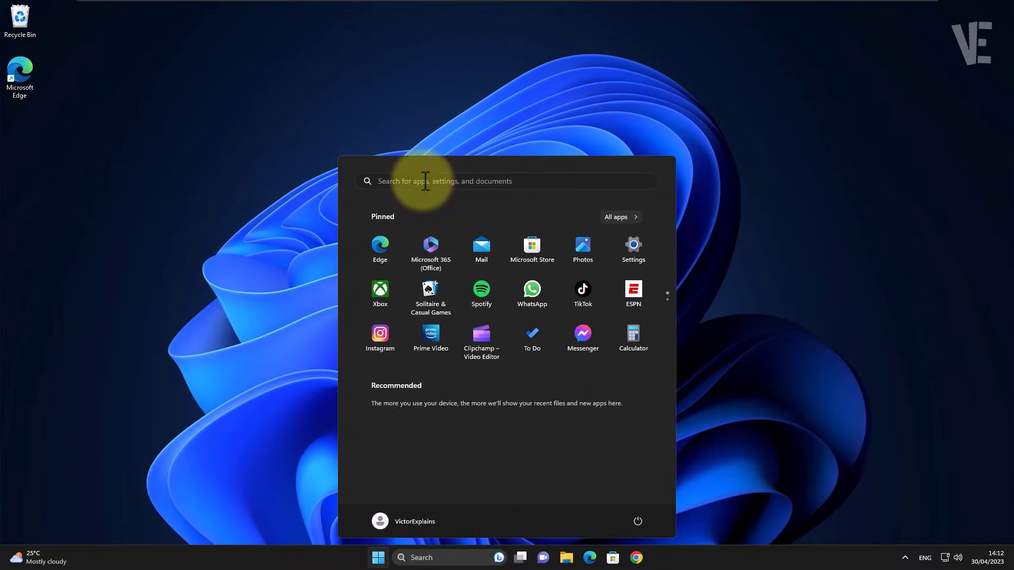
# Step: Run sfc /scannow in a Command Prompt found with the search cmd and started as administrator, and close the window
pyautogui.click(425, 181)
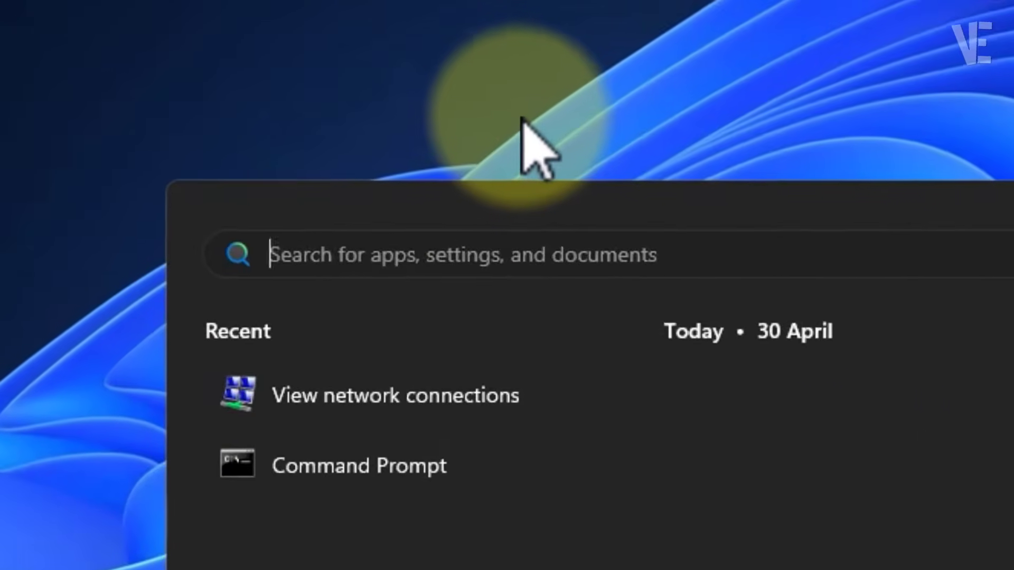
pyautogui.write('cmd')
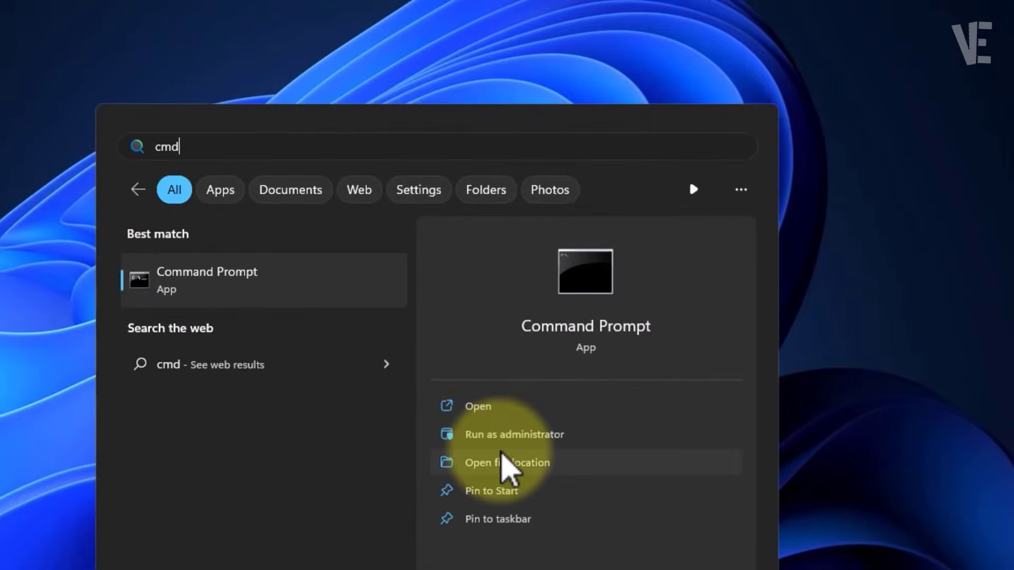
pyautogui.click(528, 435)
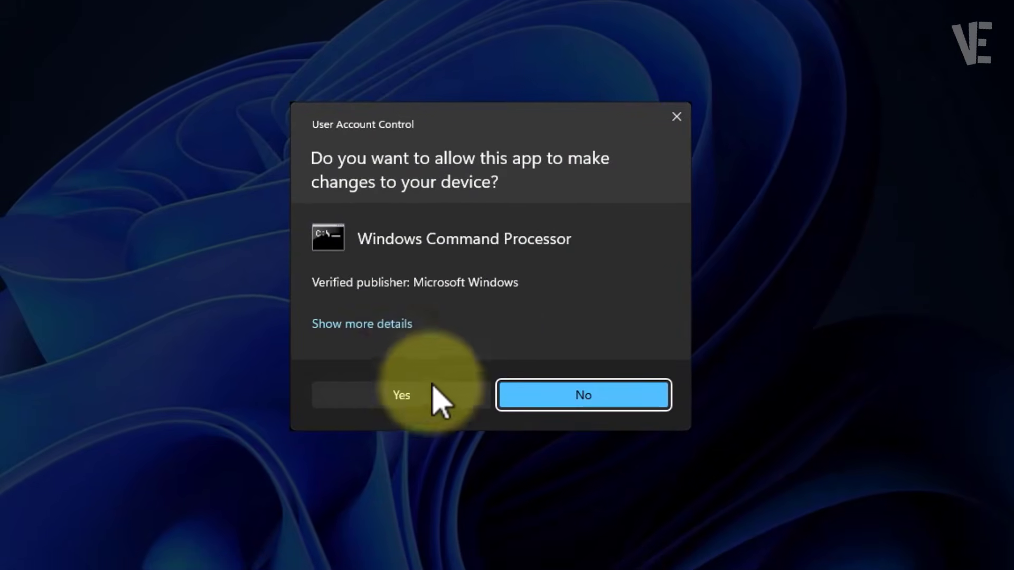
pyautogui.click(403, 397)
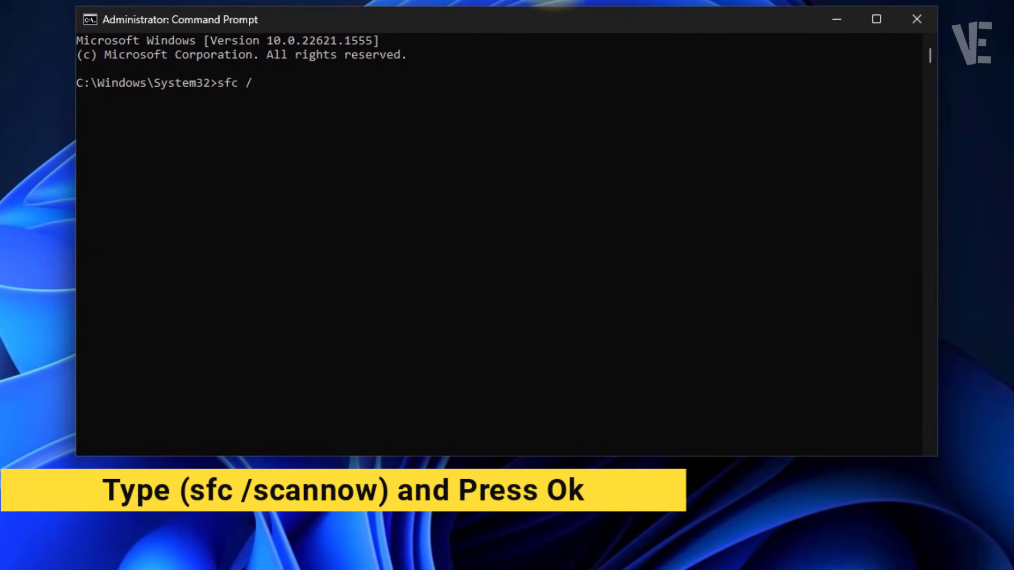
pyautogui.write('cannow')
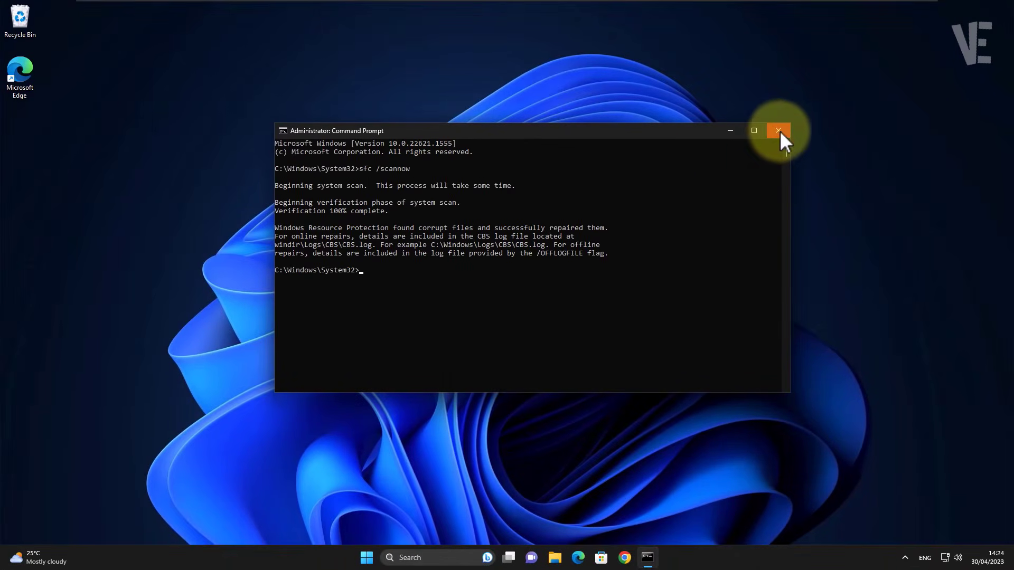
pyautogui.click(779, 130)
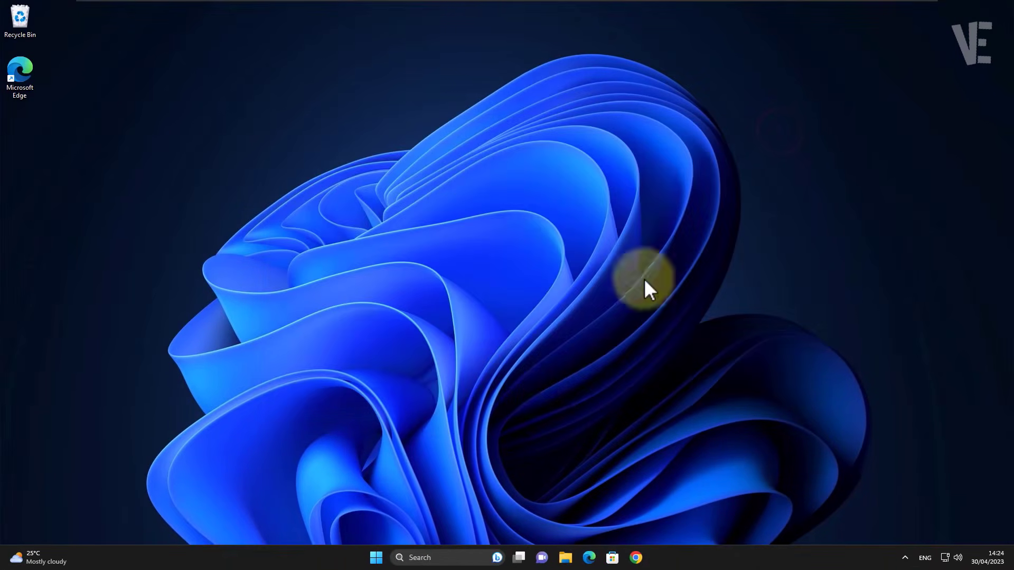
# Step: Restart the computer
pyautogui.click(378, 557)
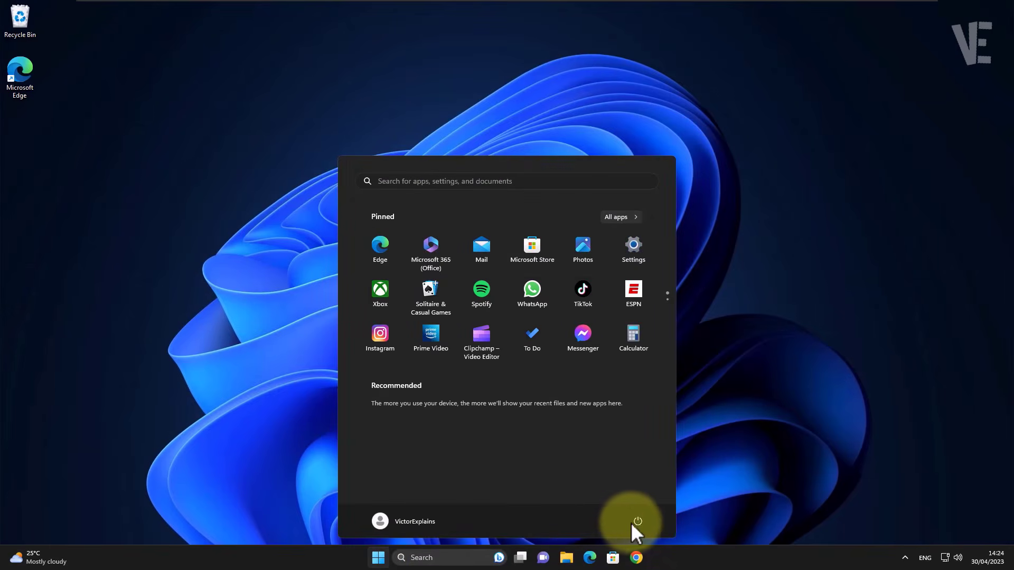
pyautogui.click(638, 522)
pyautogui.click(632, 498)
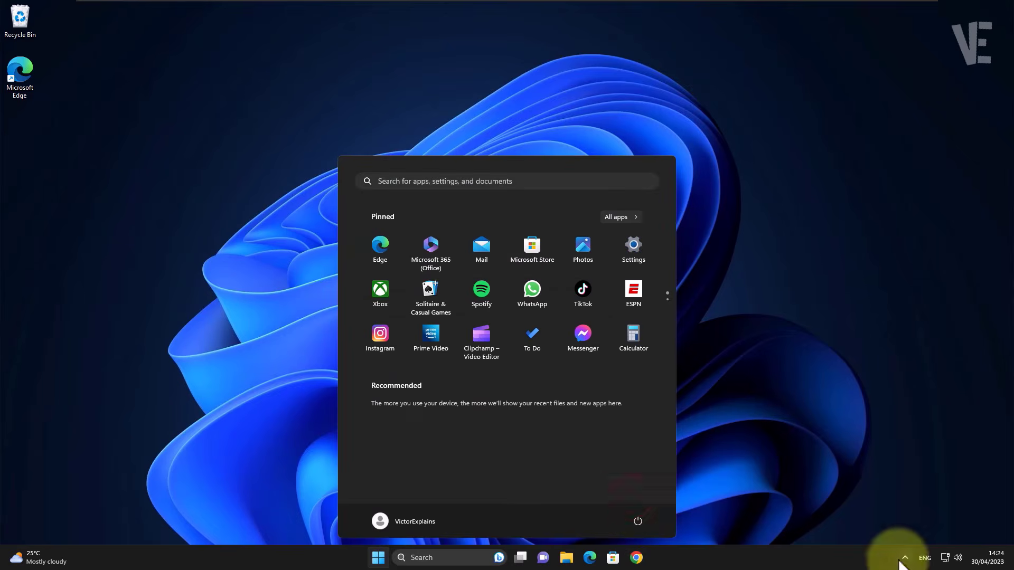